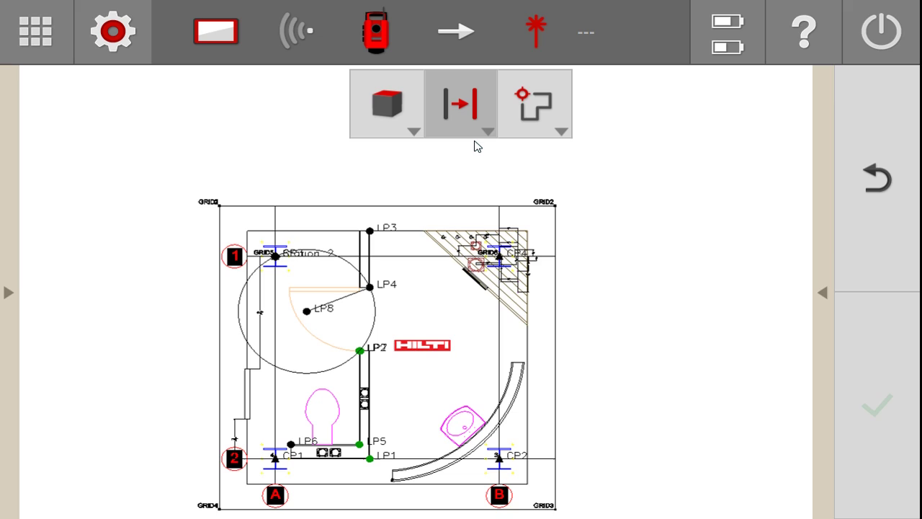
Step: Check the controller's system information in settings, then return to the floor plan
left_click(121, 38)
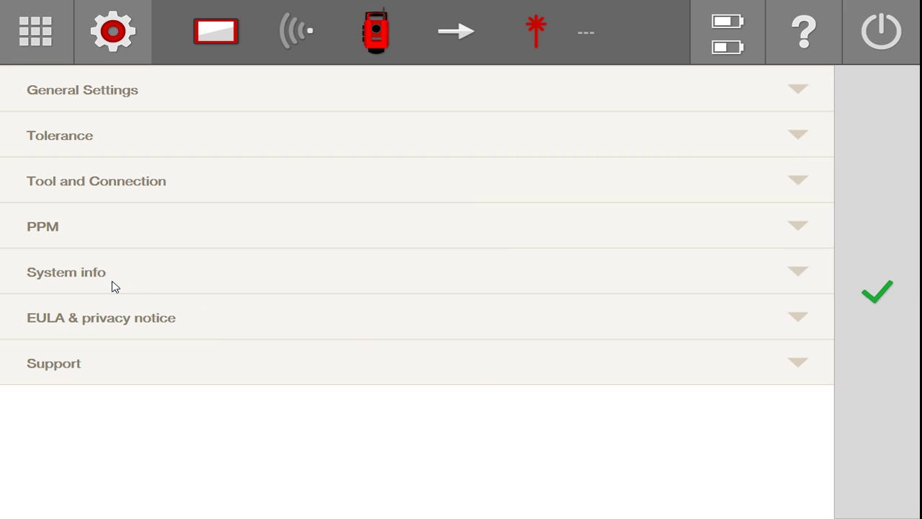
left_click(115, 287)
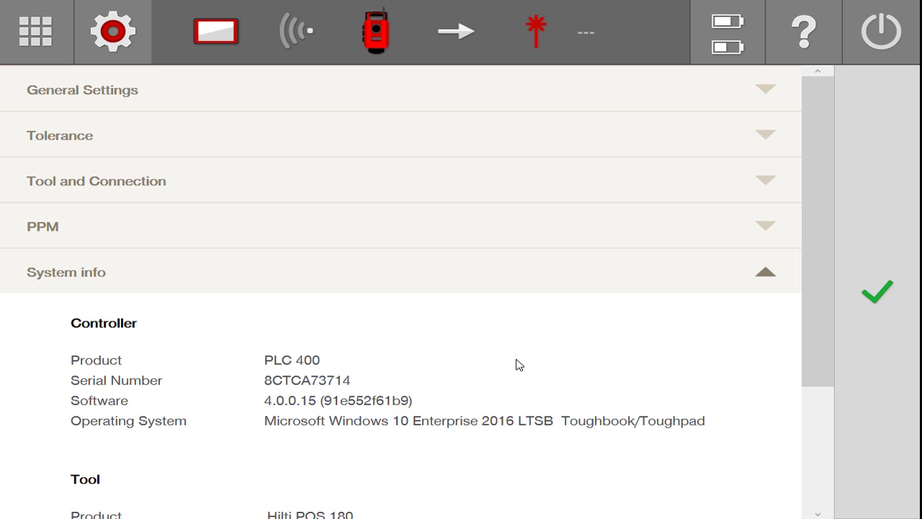
left_click(885, 286)
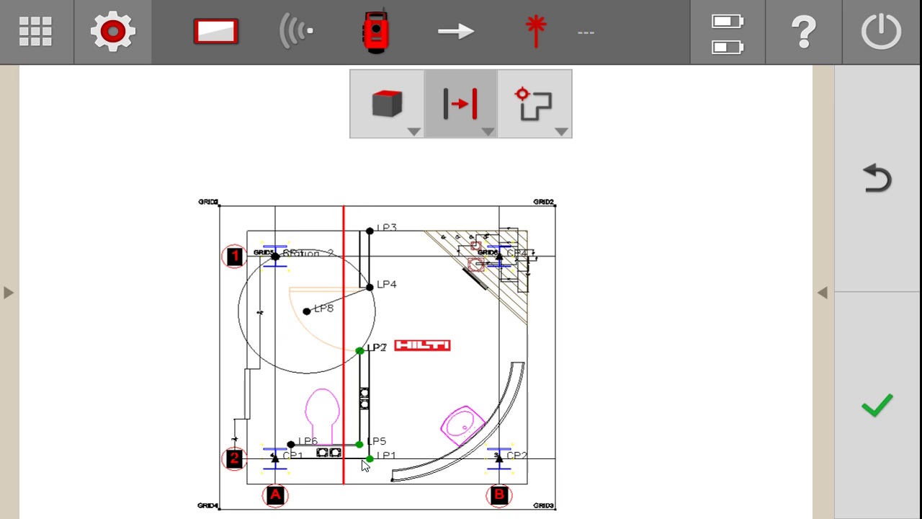
Step: Set the offset distance to 1' 0 0/16", try it on the left wall line, then clear the preview
left_click(824, 295)
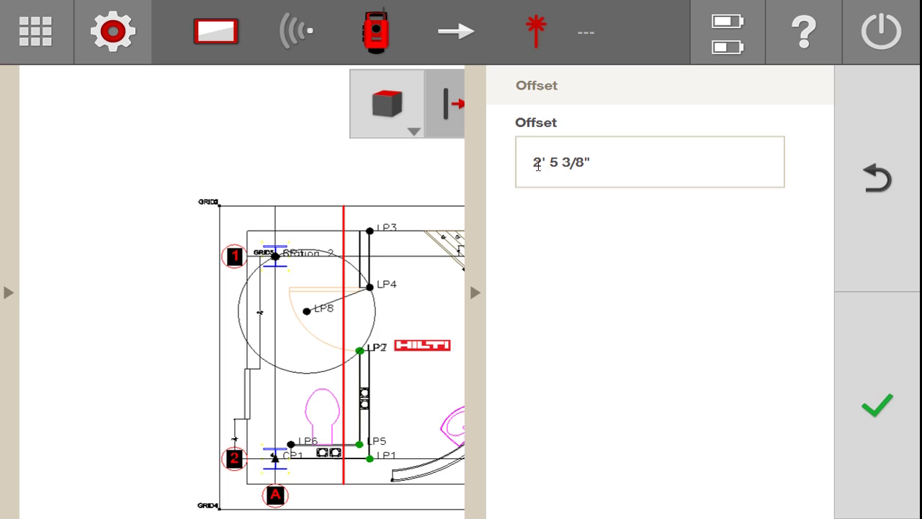
left_click(537, 165)
type("1")
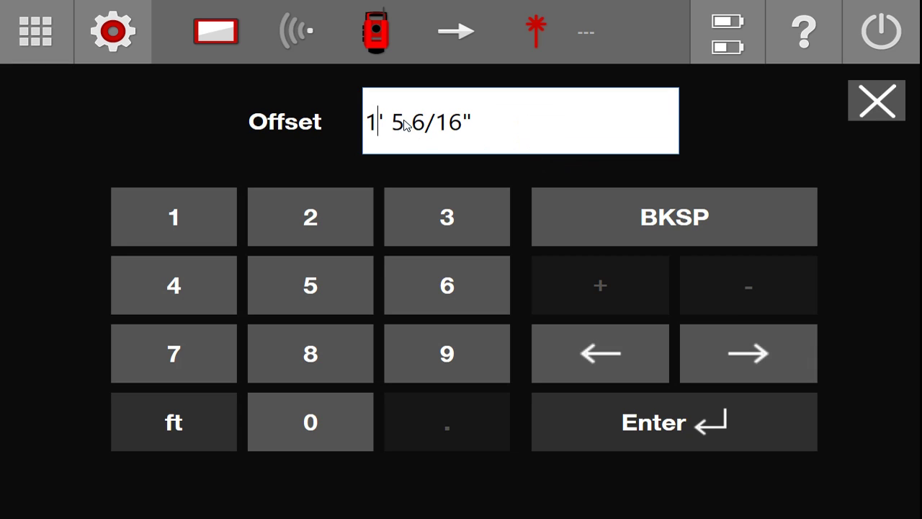
left_click(404, 124)
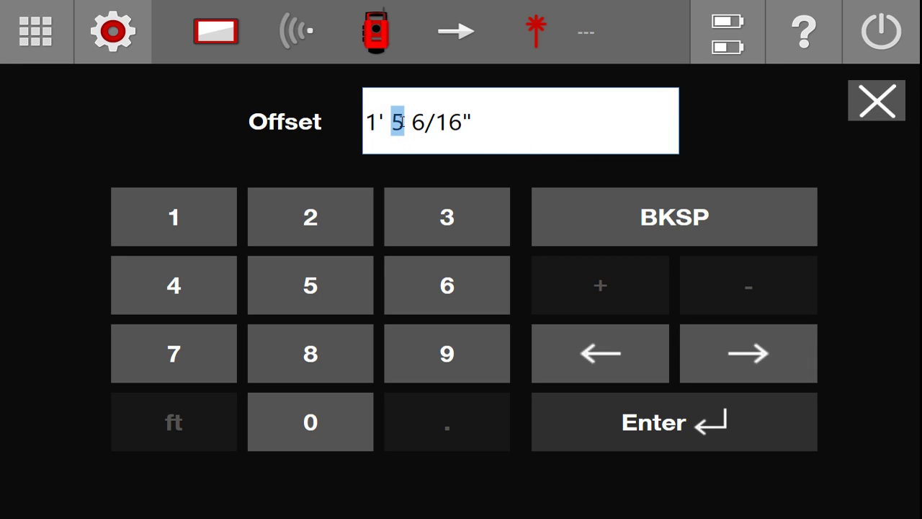
type("0")
left_click(447, 149)
type("0")
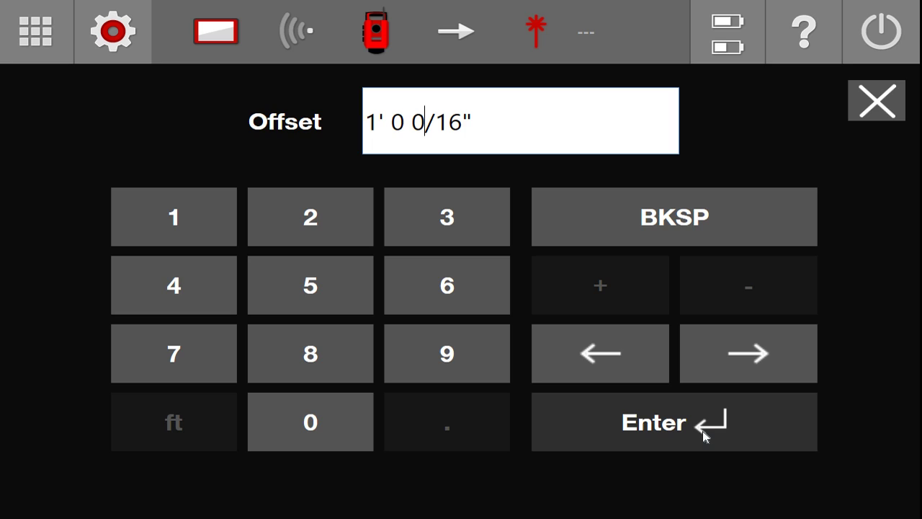
left_click(672, 431)
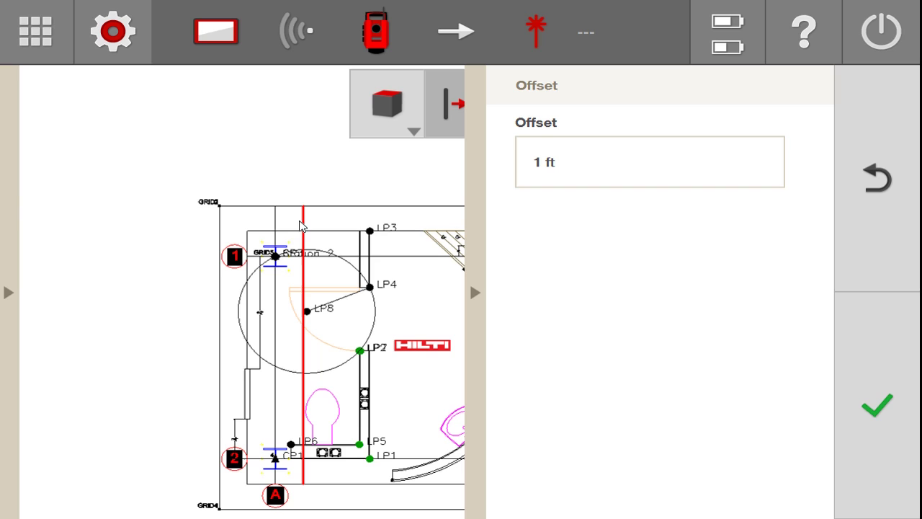
left_click(247, 220)
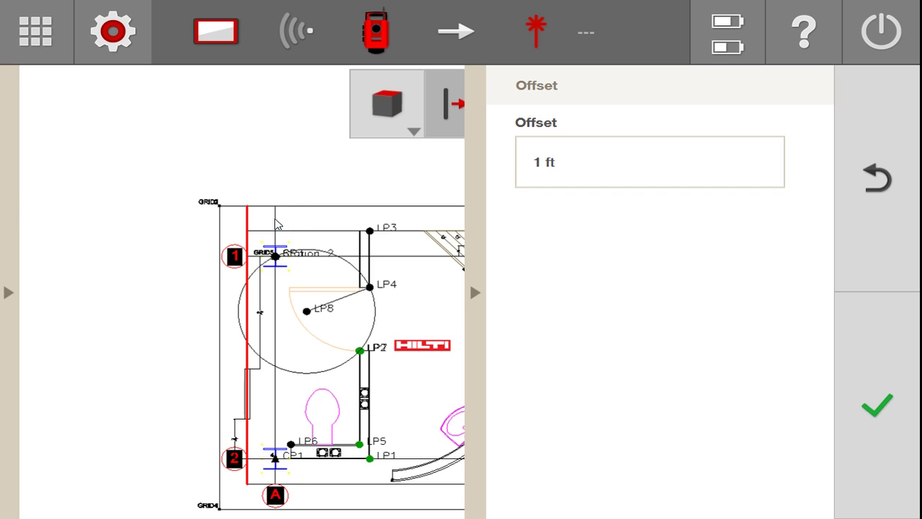
left_click(276, 218)
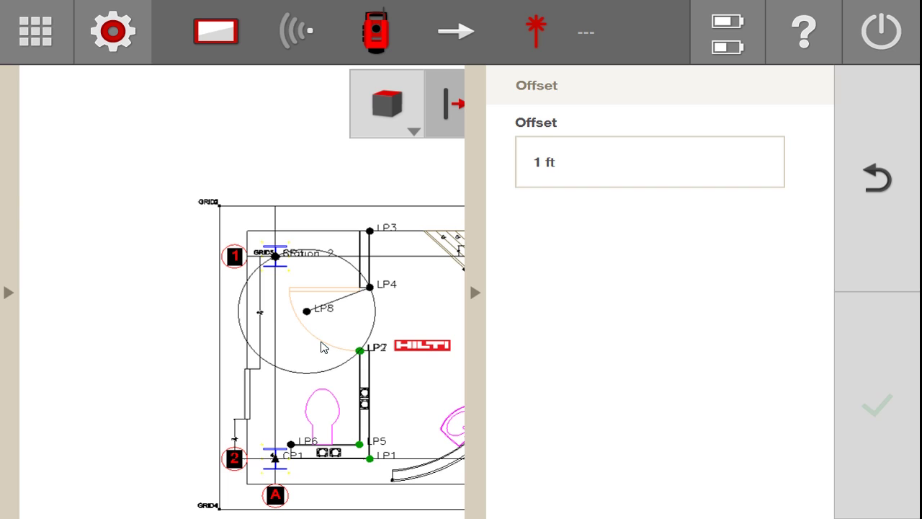
Step: Offset the LP8 circle by 10 ft, then reduce the offset to 1 ft
left_click(323, 347)
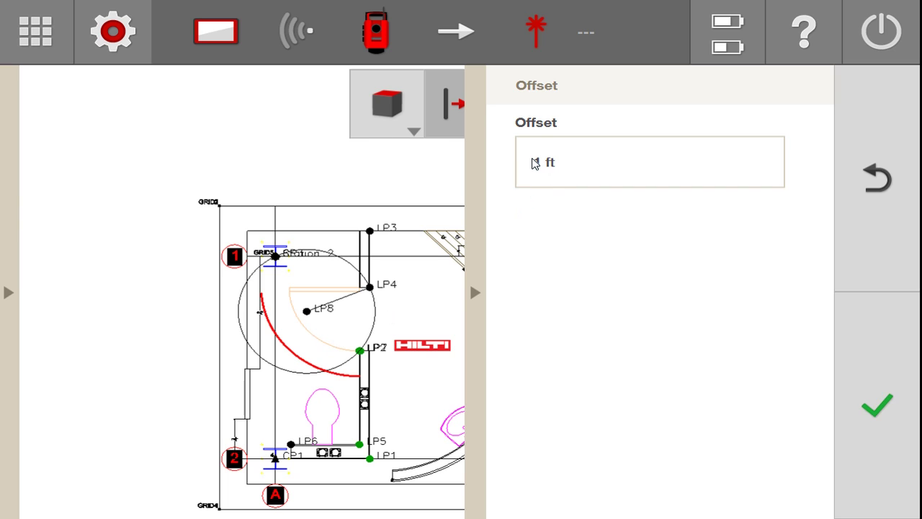
left_click(534, 163)
type("10' 0 0/16\"")
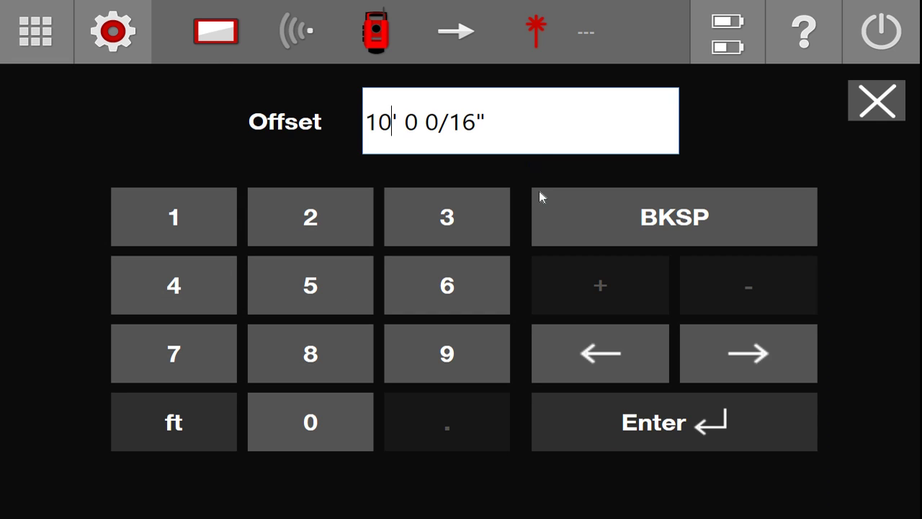
key("Return")
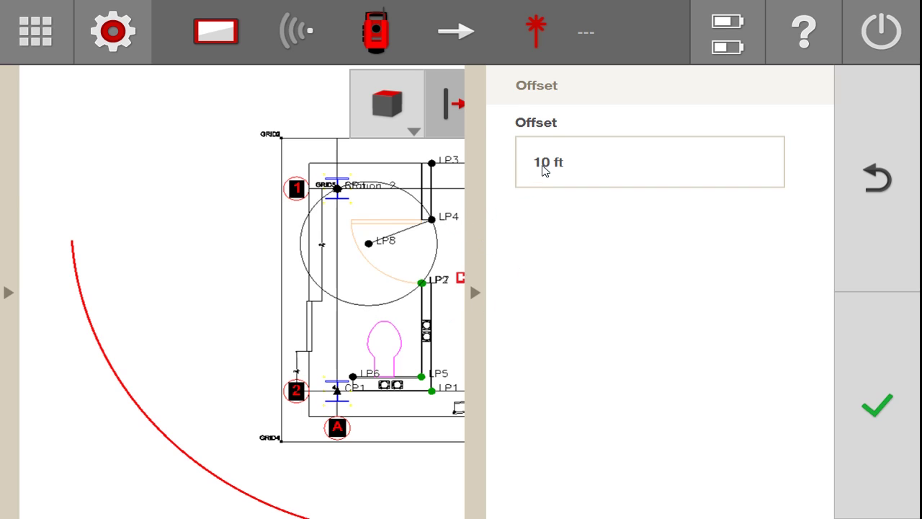
left_click(543, 169)
type("1' 0 0/16\"")
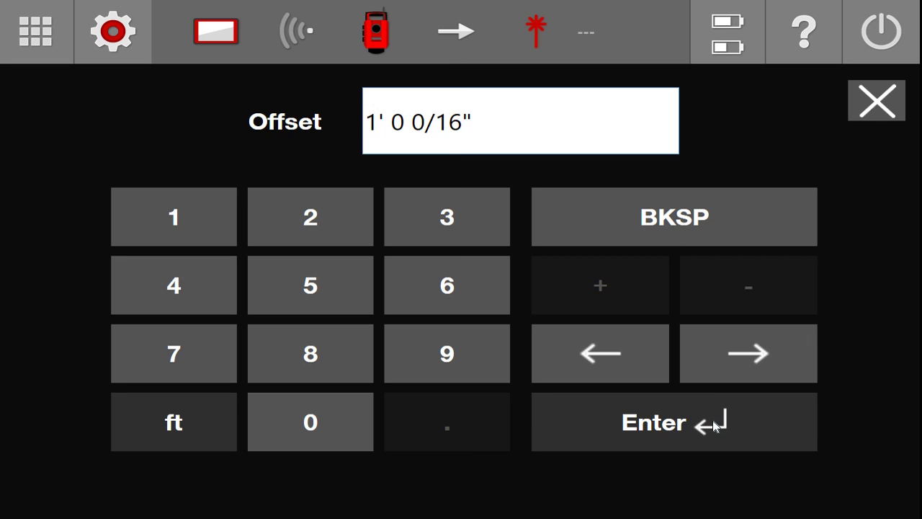
left_click(716, 426)
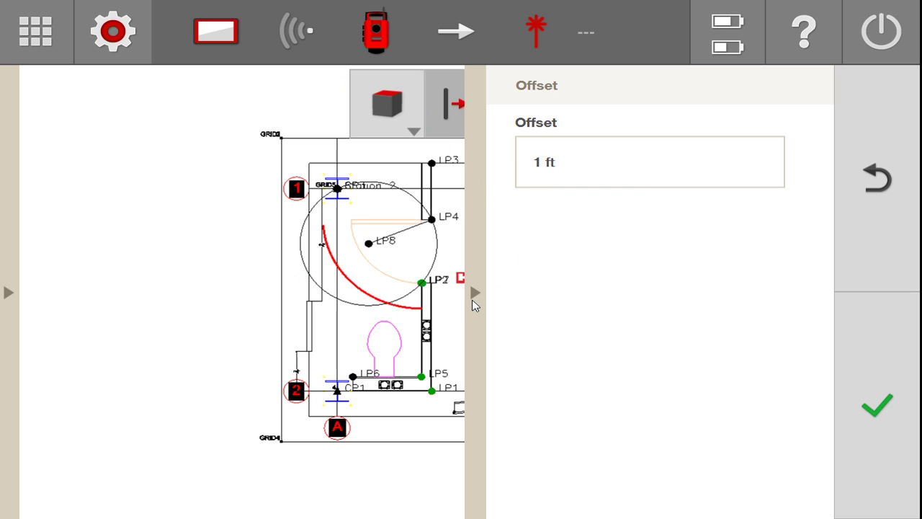
Step: Measure LP4 to LP8 with the Cogo distance tool (2' 5 5/16"), then reselect Draw offset
left_click(465, 115)
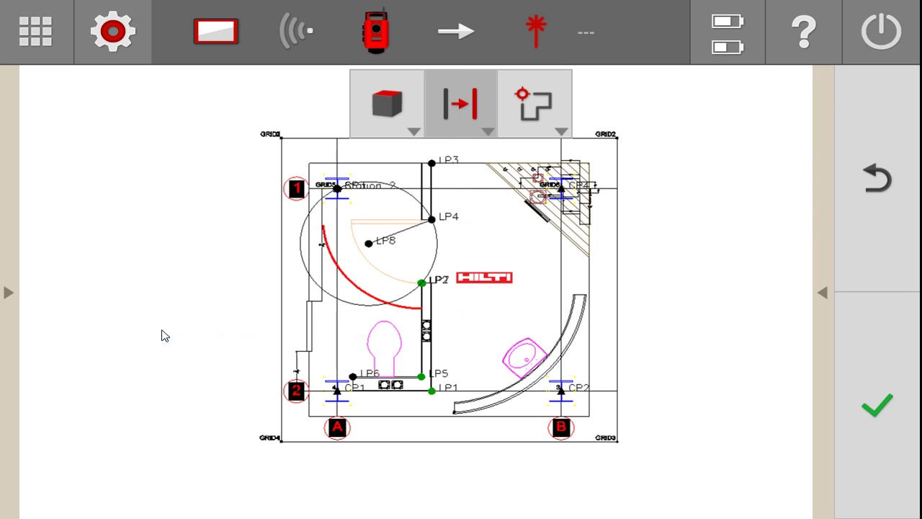
left_click(8, 292)
left_click(74, 477)
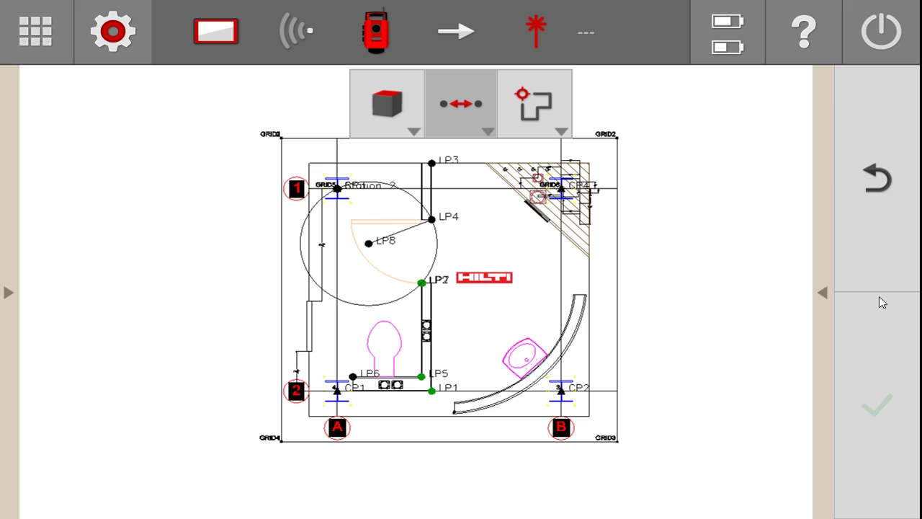
left_click(395, 242)
left_click(823, 295)
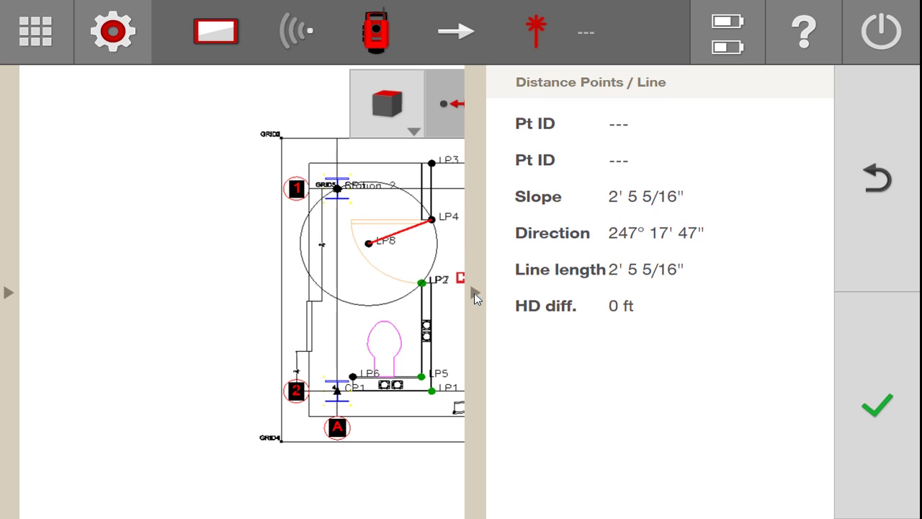
left_click(475, 293)
left_click(472, 101)
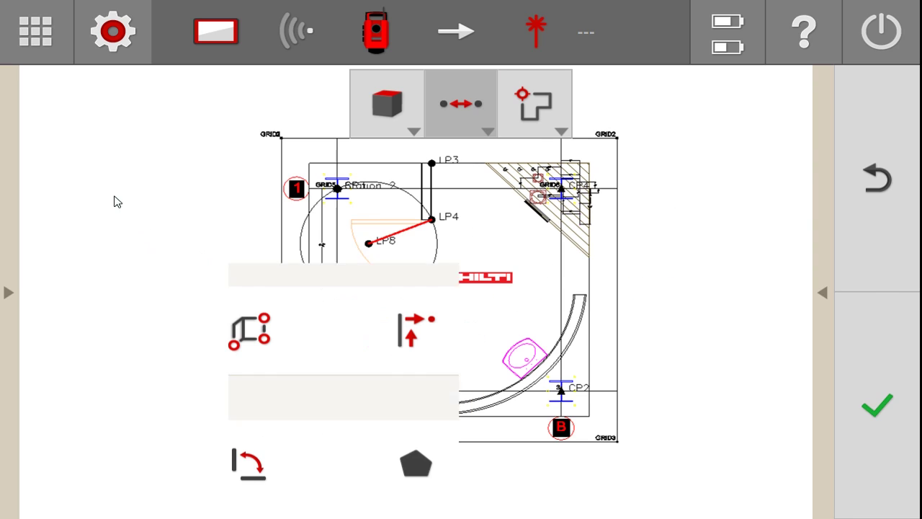
left_click(252, 207)
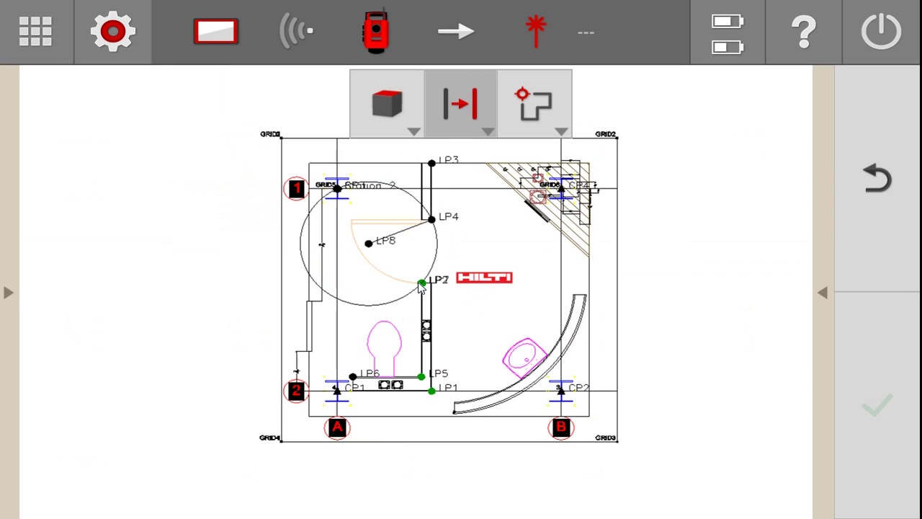
Step: Select the circle and start retyping its offset as 2' 5", deleting the old fraction numerator
left_click(438, 247)
left_click(826, 294)
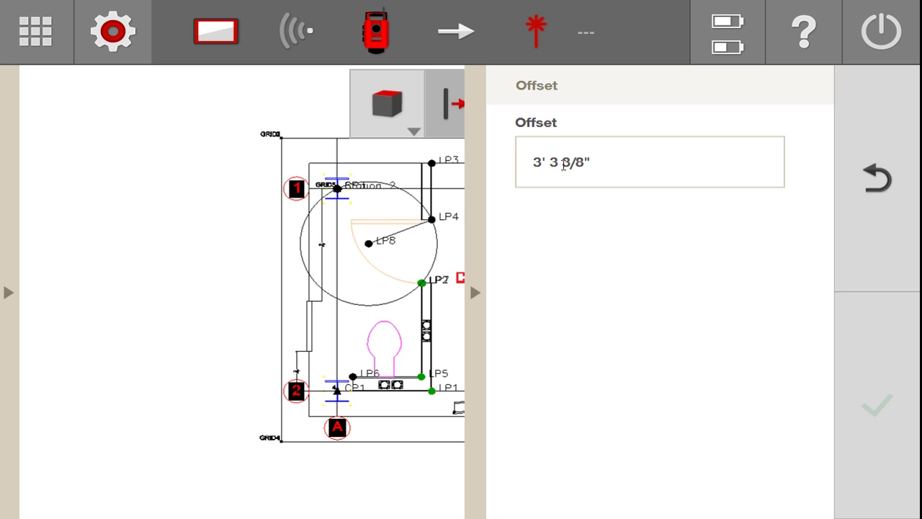
left_click(537, 168)
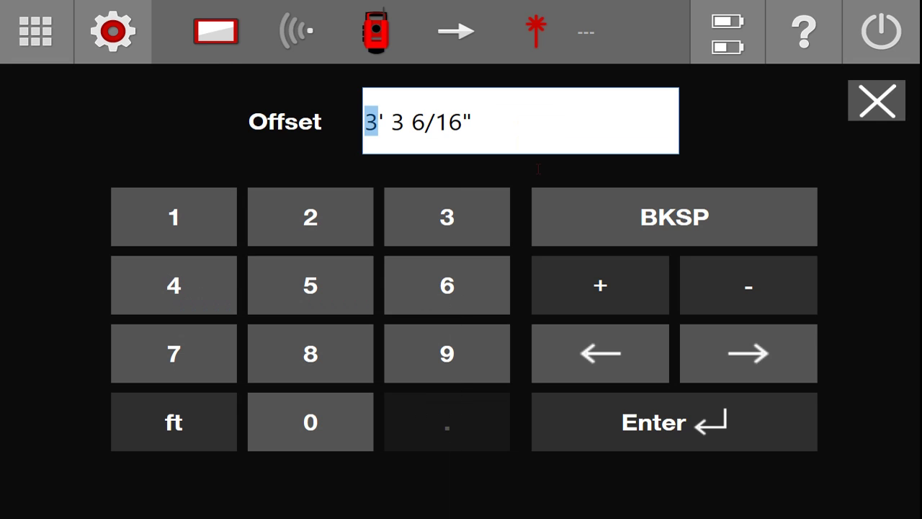
type("2")
left_click(403, 123)
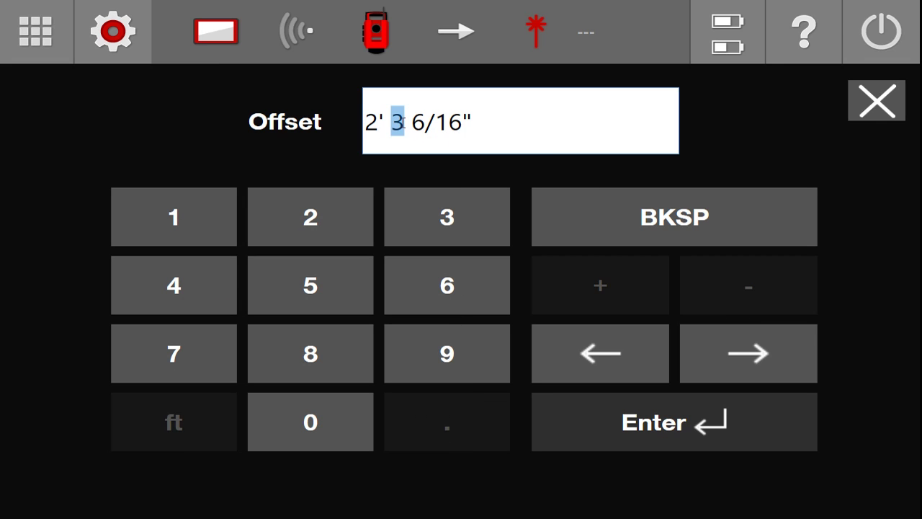
type("5")
left_click(425, 123)
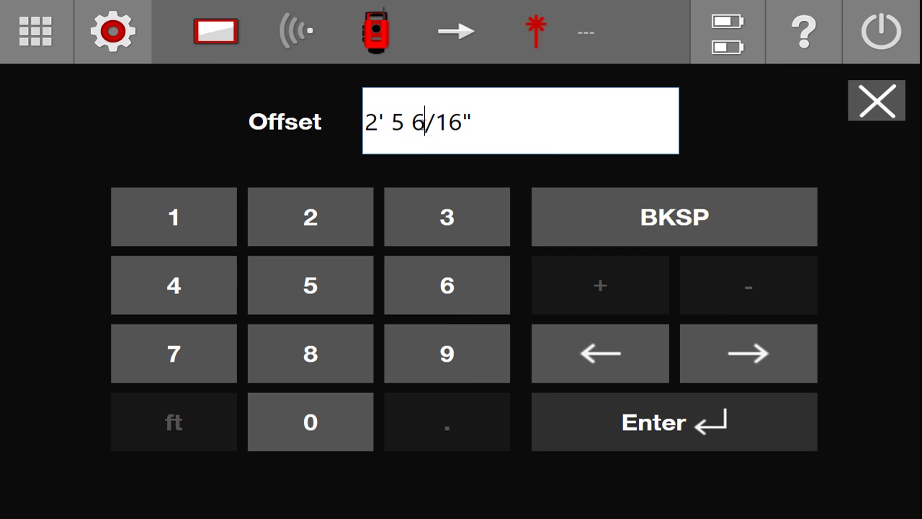
left_click(421, 122)
key("BackSpace")
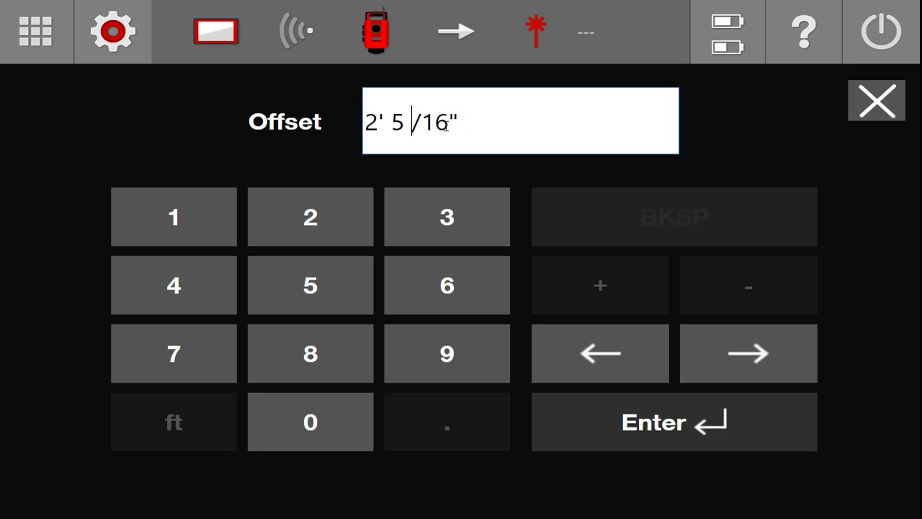
Step: Enter the 3/16 fraction to confirm a 2' 5 3/16" offset, then close the magnifier inset
type("3")
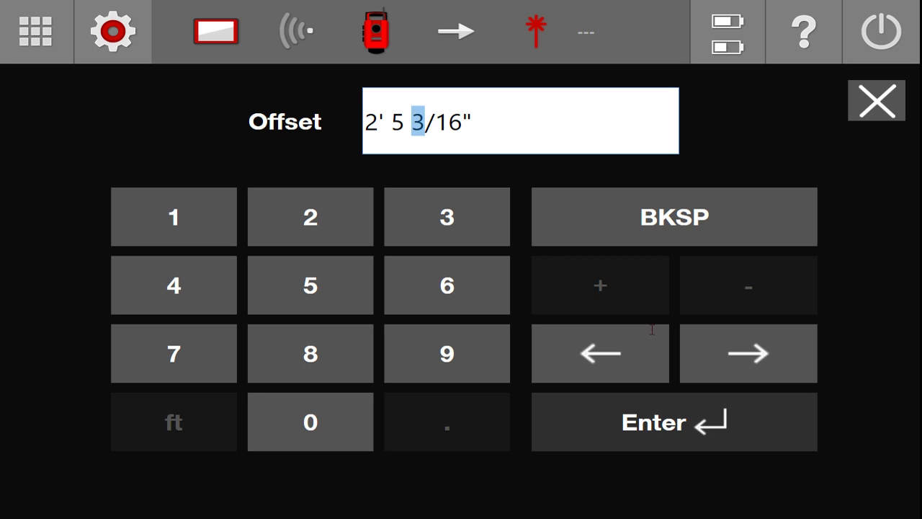
left_click(666, 403)
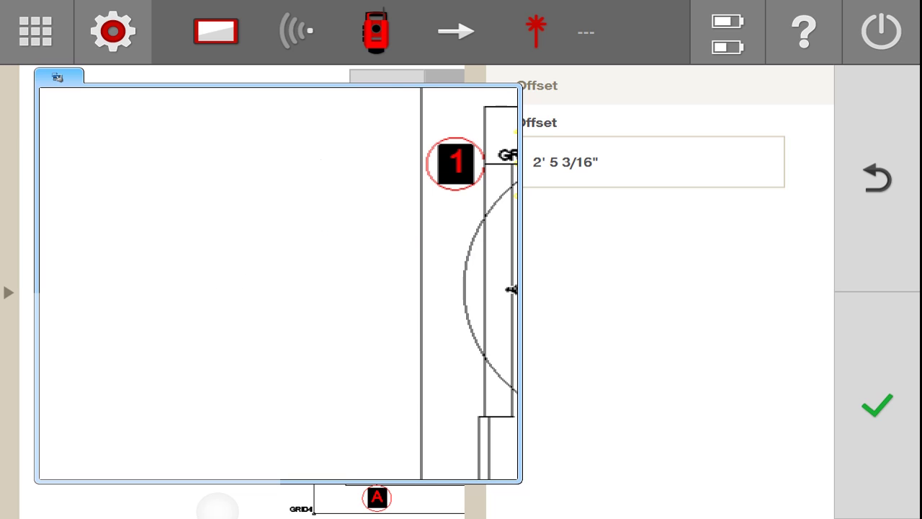
left_click(216, 504)
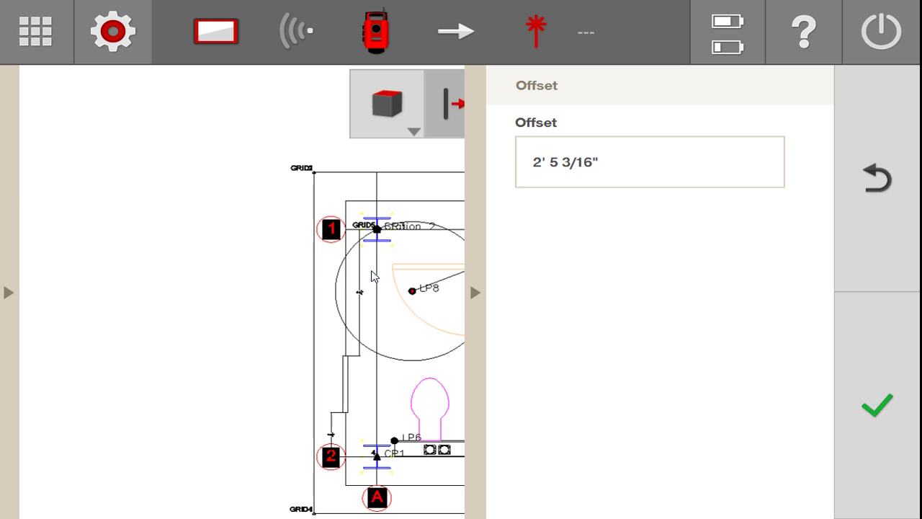
Step: Close the Offset panel and tool list to show the full floor plan
left_click(461, 119)
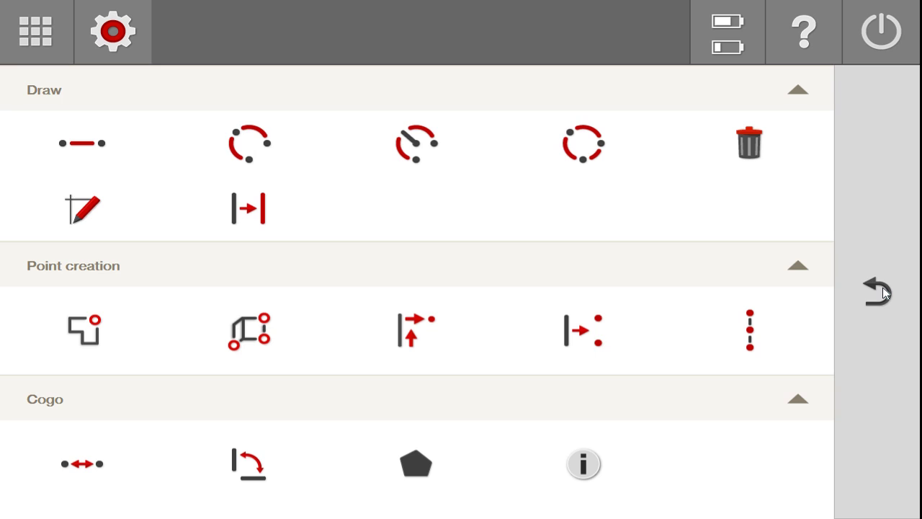
left_click(818, 290)
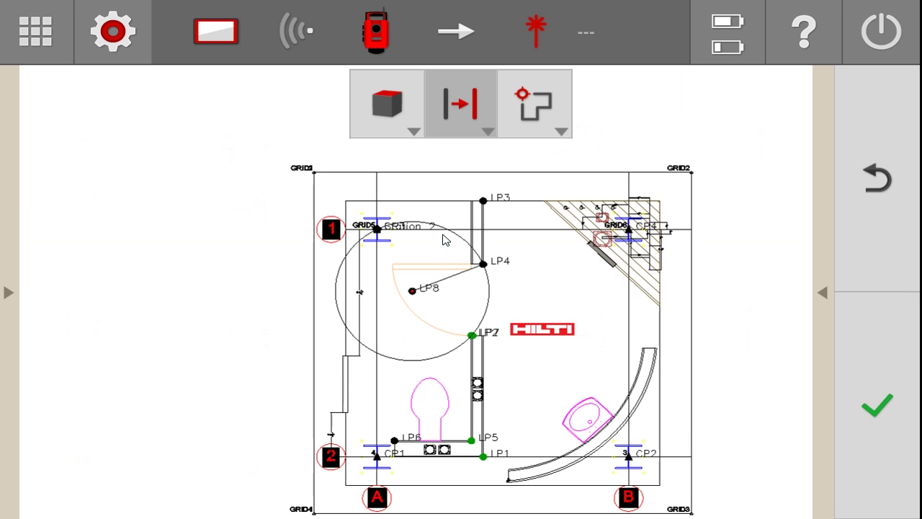